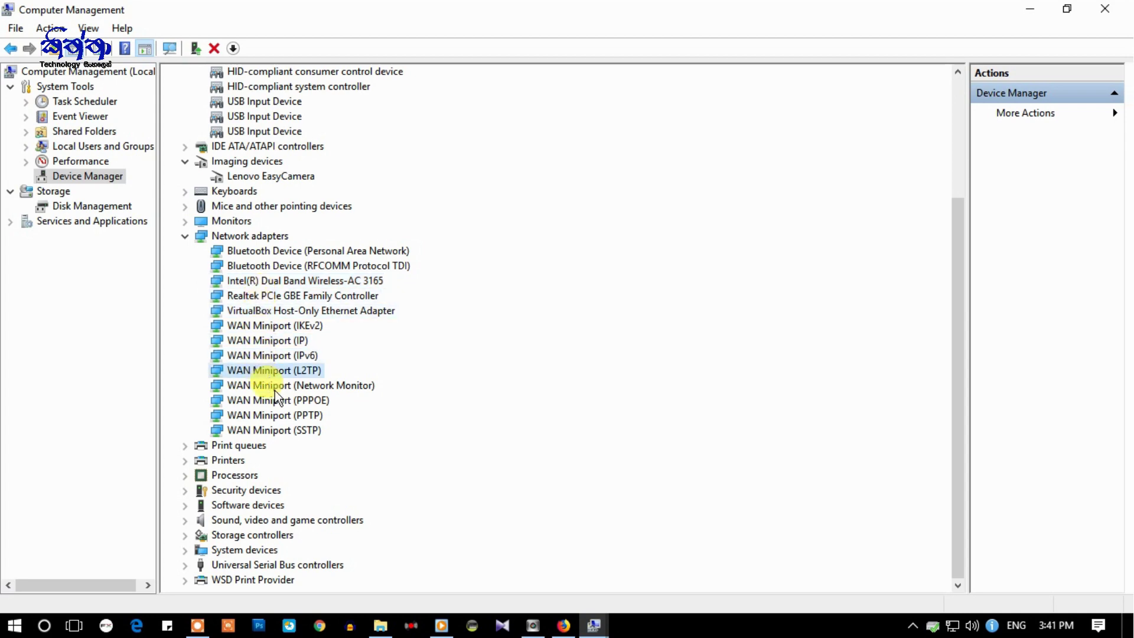
Scroll the device tree to show Other devices with Base System Device and Video Controller (VGA Compatible)
{"action": "scroll", "coordinate": [285, 404], "scroll_direction": "up", "scroll_amount": 4}
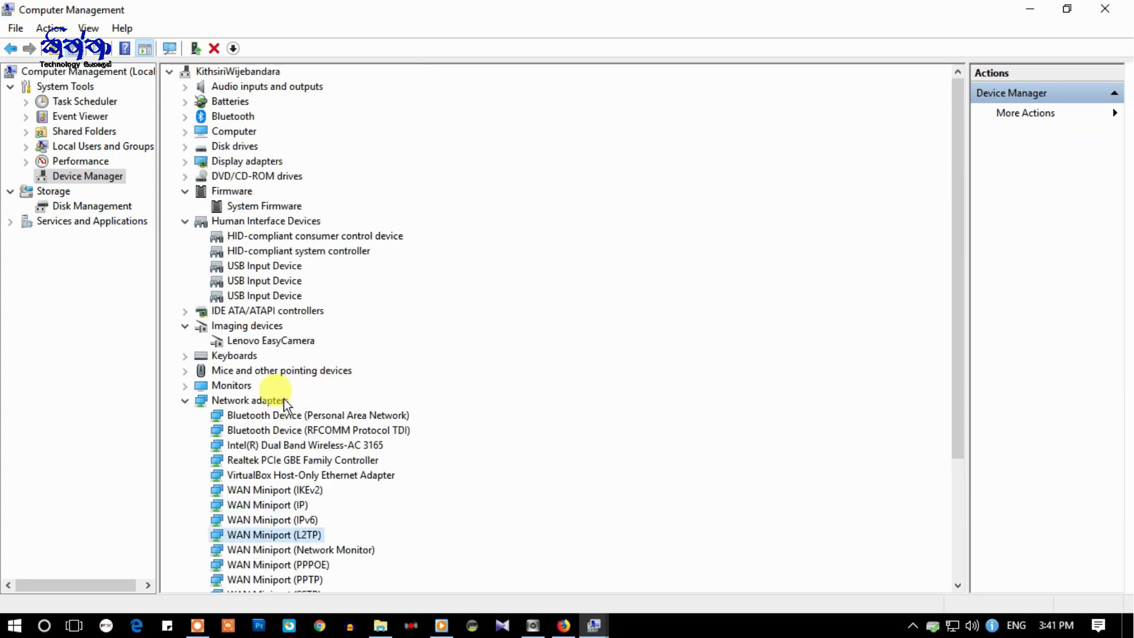
{"action": "scroll", "coordinate": [285, 405], "scroll_direction": "down", "scroll_amount": 3}
{"action": "scroll", "coordinate": [285, 405], "scroll_direction": "down", "scroll_amount": 1}
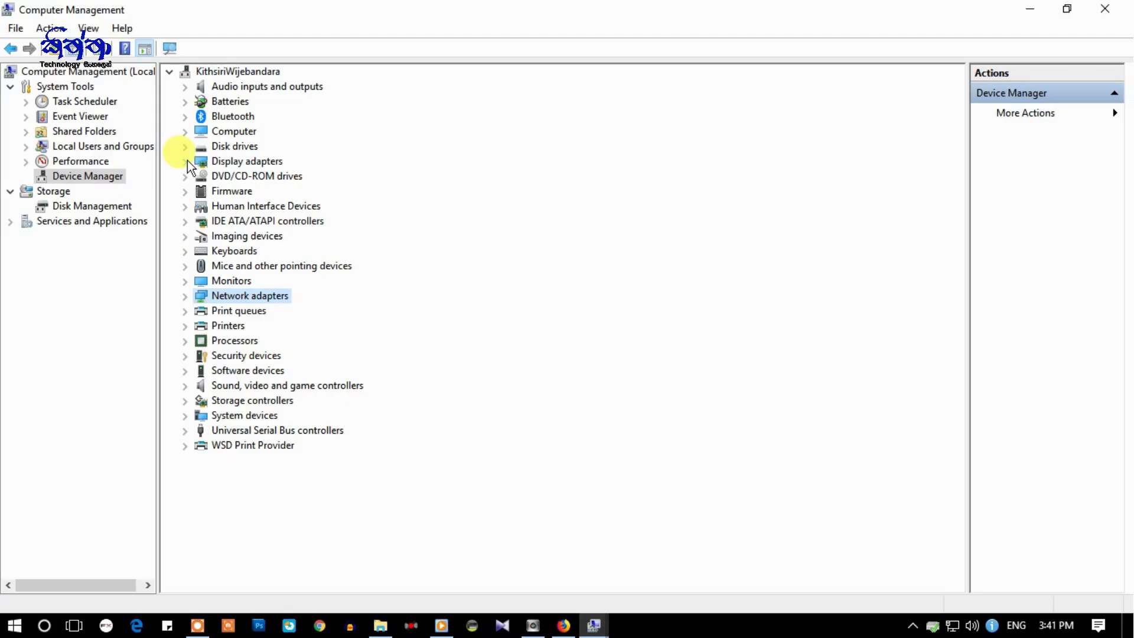
Start a driver update for Microsoft Basic Display Adapter under Display adapters and reposition the wizard
{"action": "left_click", "coordinate": [186, 161]}
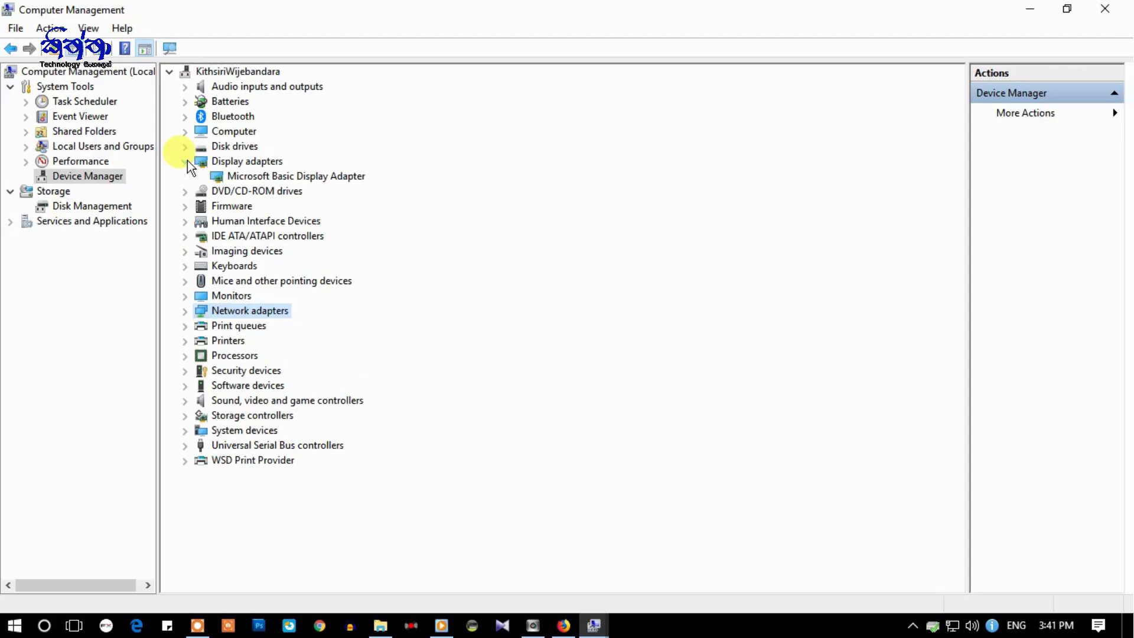
{"action": "right_click", "coordinate": [247, 179]}
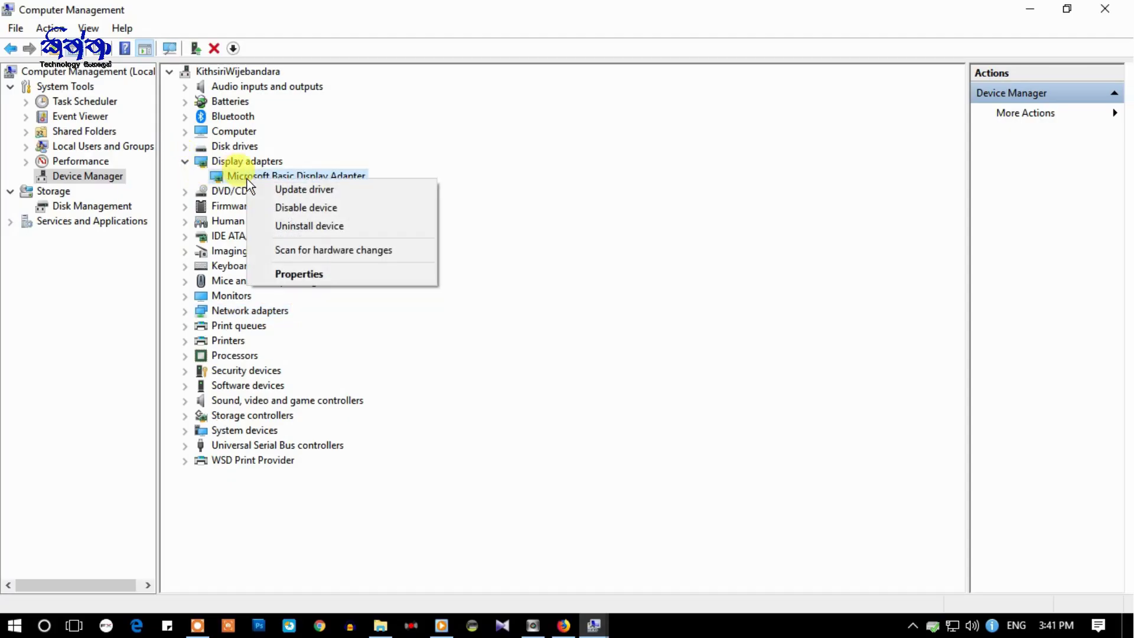
{"action": "left_click", "coordinate": [283, 190]}
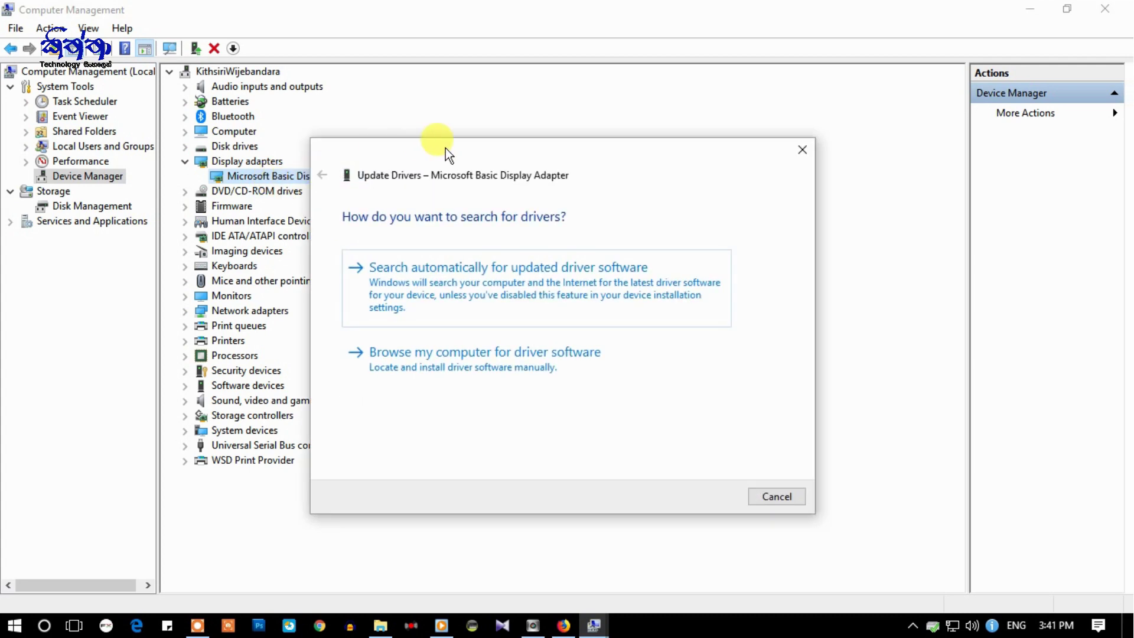
{"action": "left_click_drag", "start_coordinate": [449, 151], "coordinate": [260, 137]}
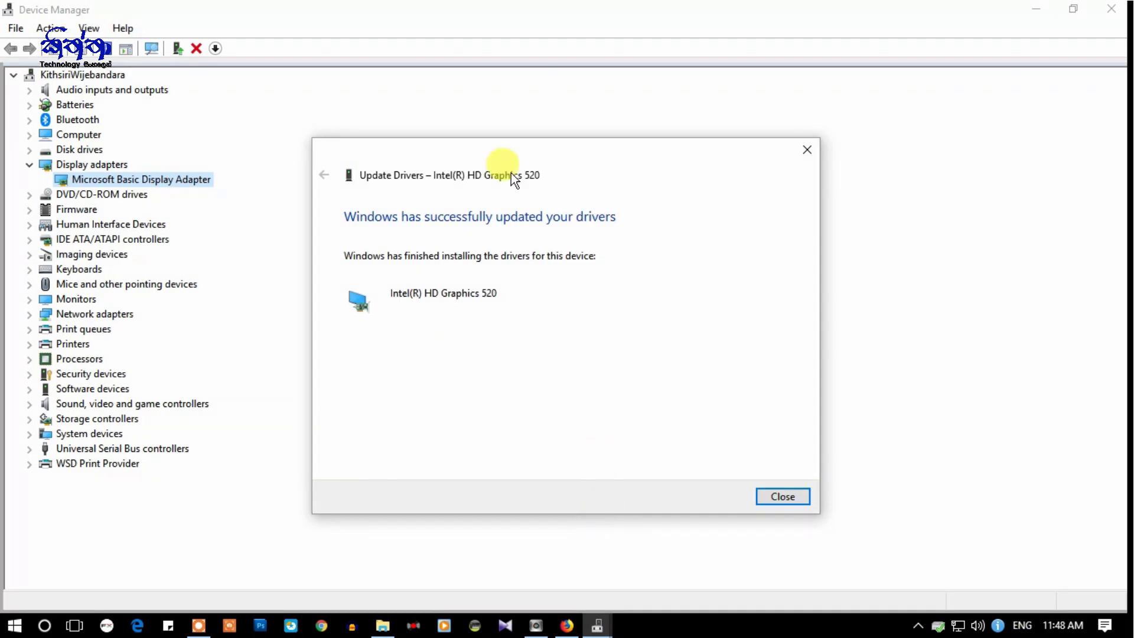
Close the finished Update Drivers window
{"action": "left_click", "coordinate": [771, 497]}
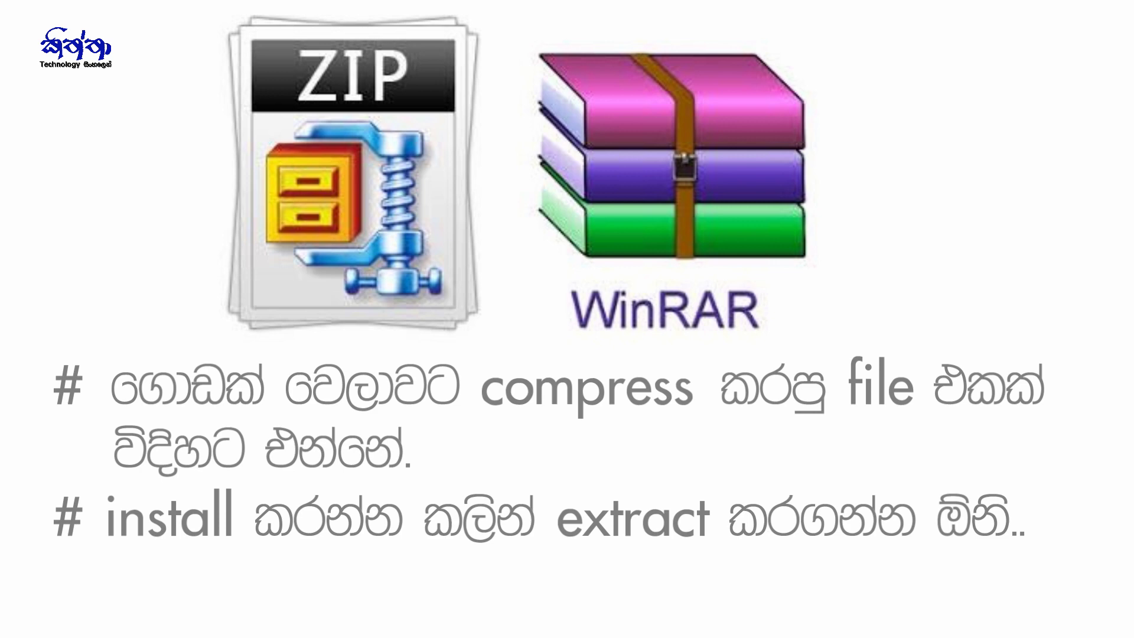
Extract the driver ZIP with 7-Zip into a Wireless Network Driver folder and open that folder
{"action": "right_click", "coordinate": [165, 112]}
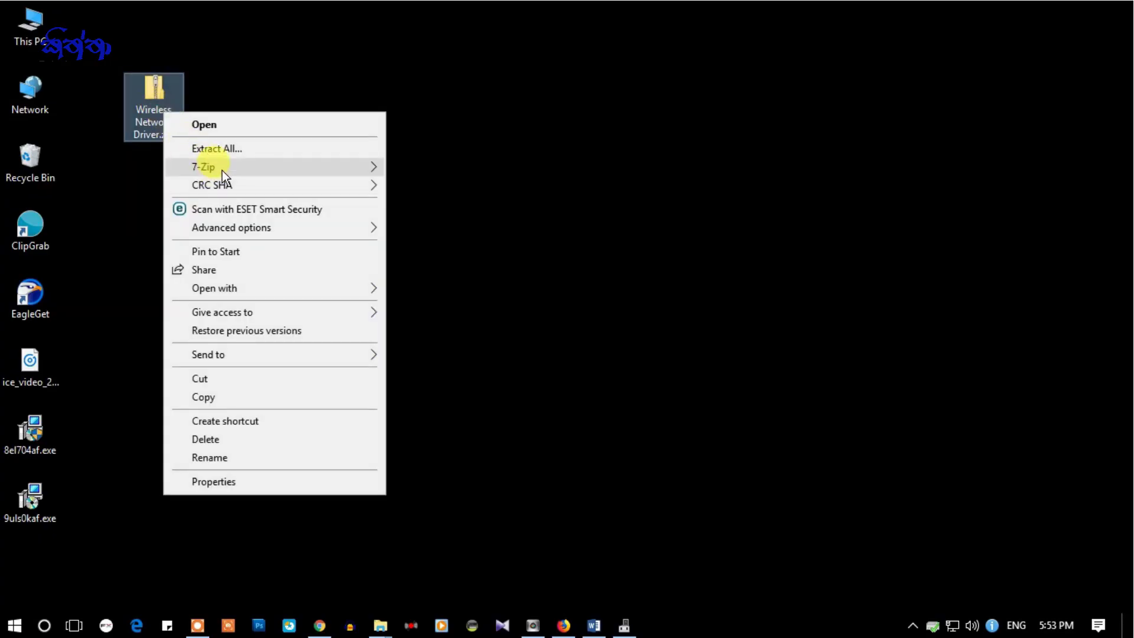
{"action": "mouse_move", "coordinate": [222, 170]}
{"action": "left_click", "coordinate": [447, 242]}
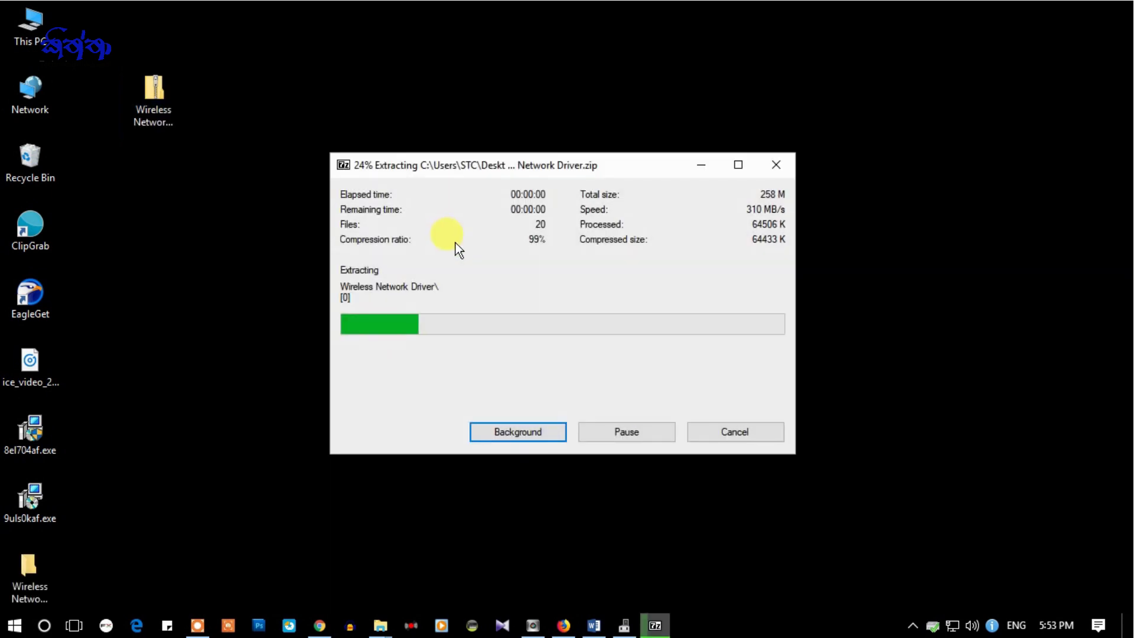
{"action": "double_click", "coordinate": [31, 570]}
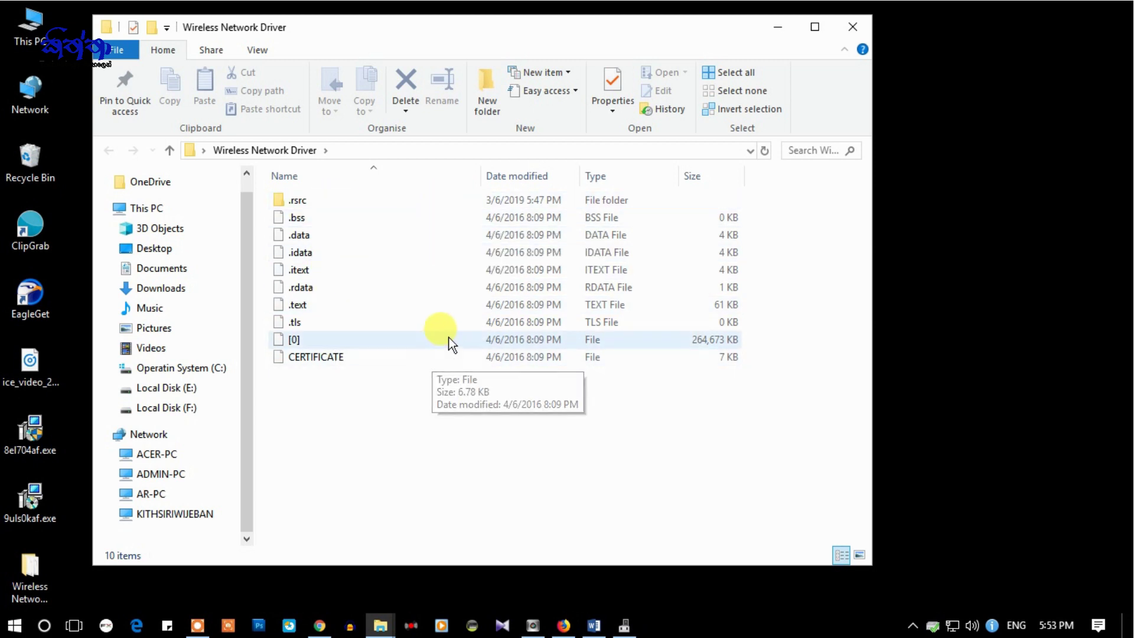
Update the Intel(R) Dual Band Wireless-AC 3165 driver from the Desktop's Wireless Network Driver folder
{"action": "left_click", "coordinate": [623, 626]}
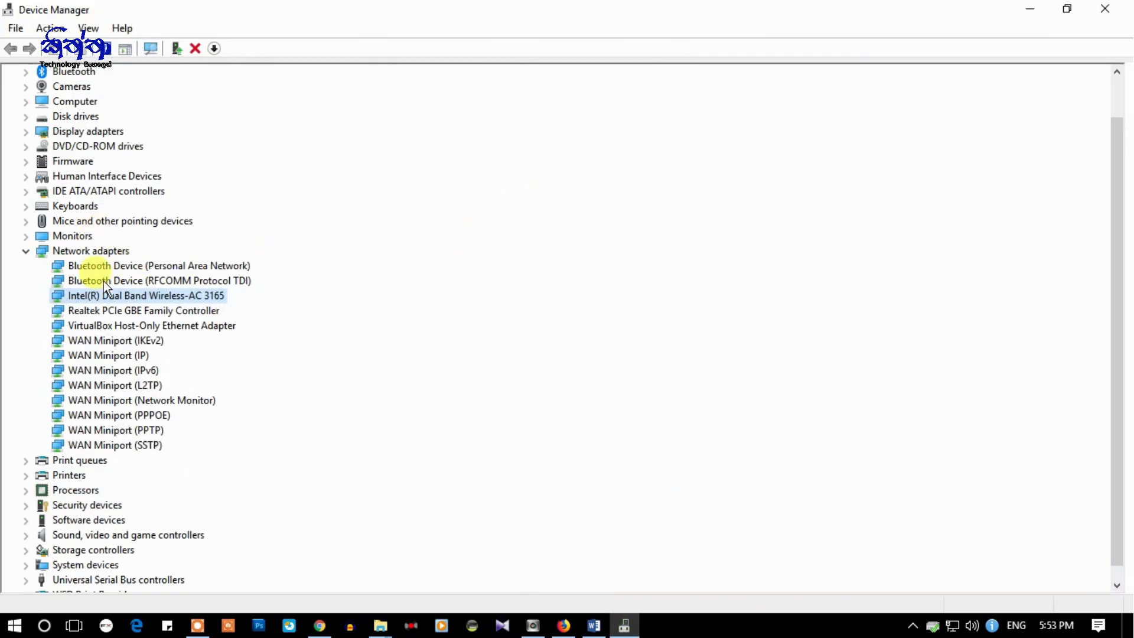
{"action": "right_click", "coordinate": [112, 298]}
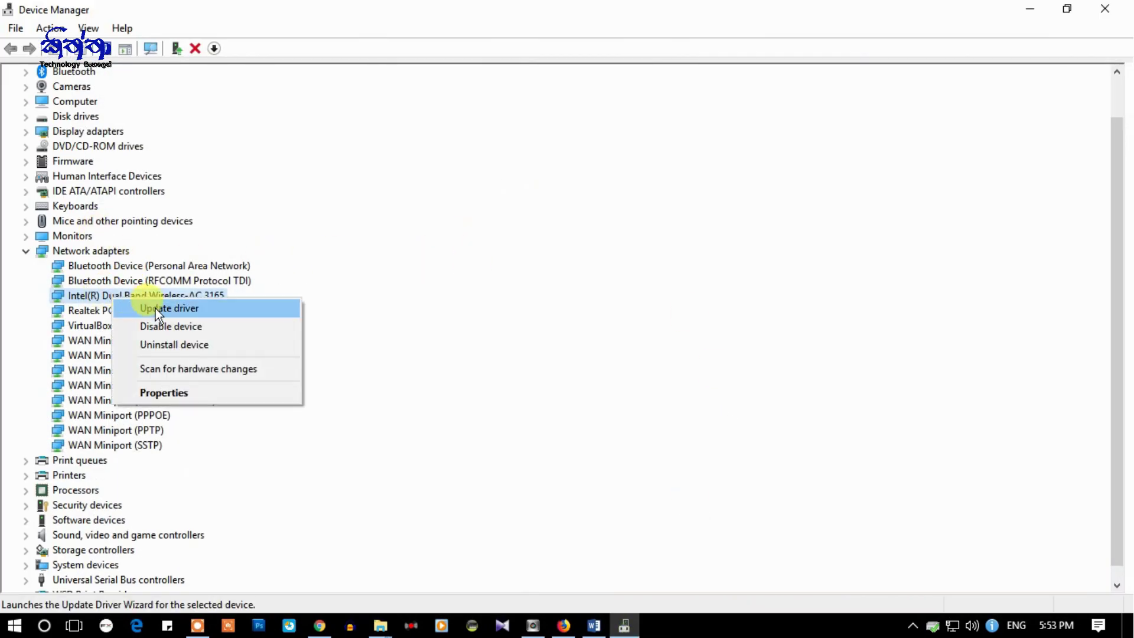
{"action": "left_click", "coordinate": [183, 308]}
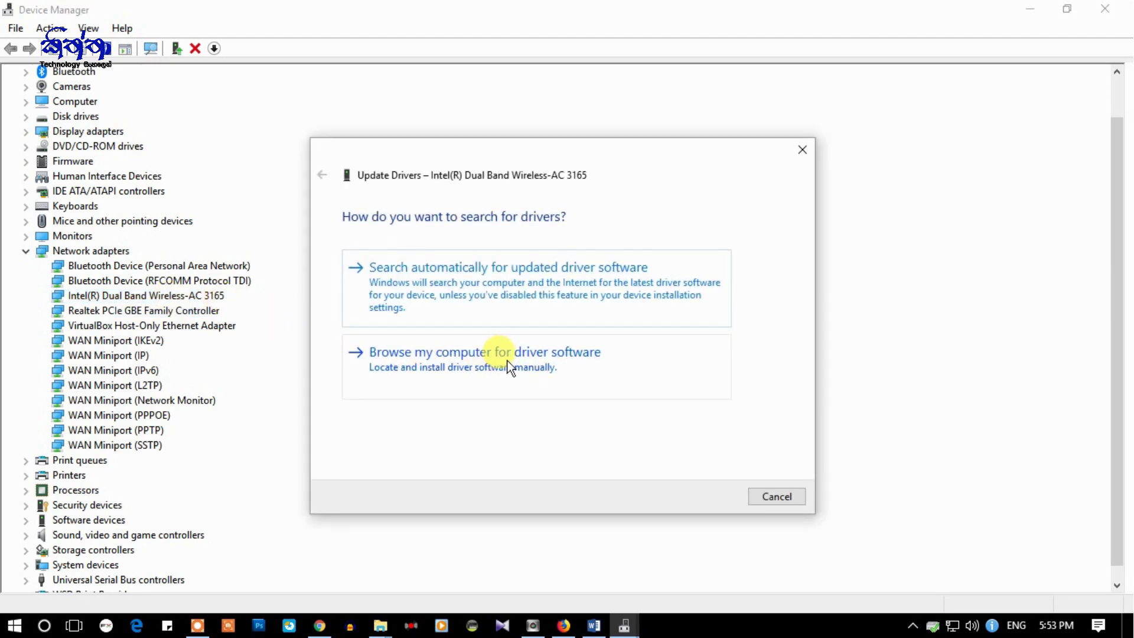
{"action": "left_click", "coordinate": [548, 364]}
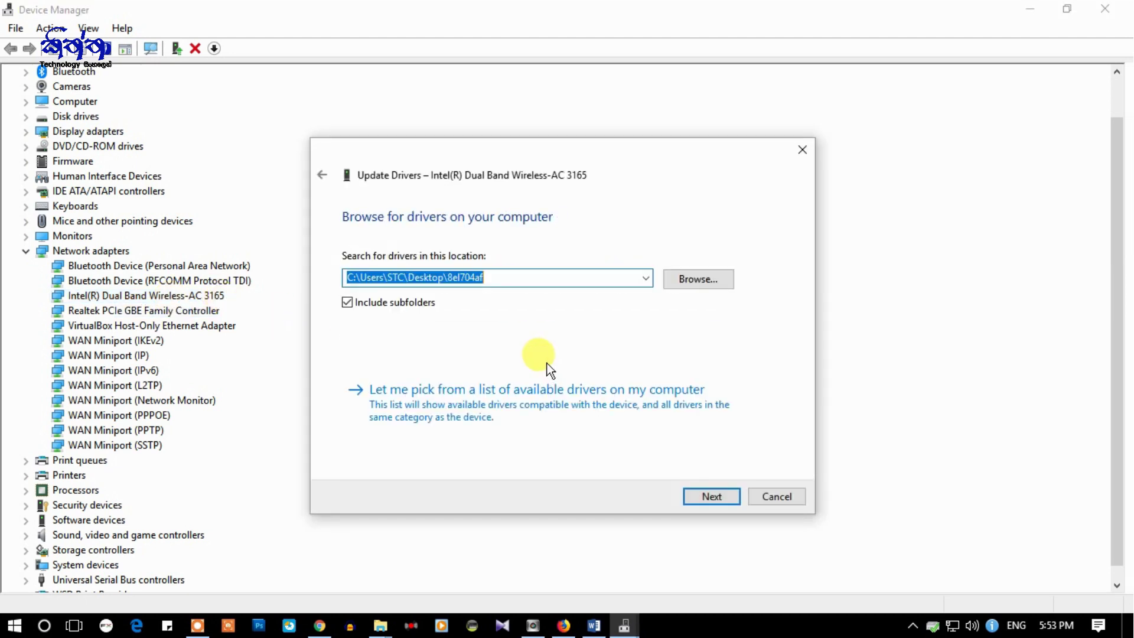
{"action": "left_click", "coordinate": [699, 280]}
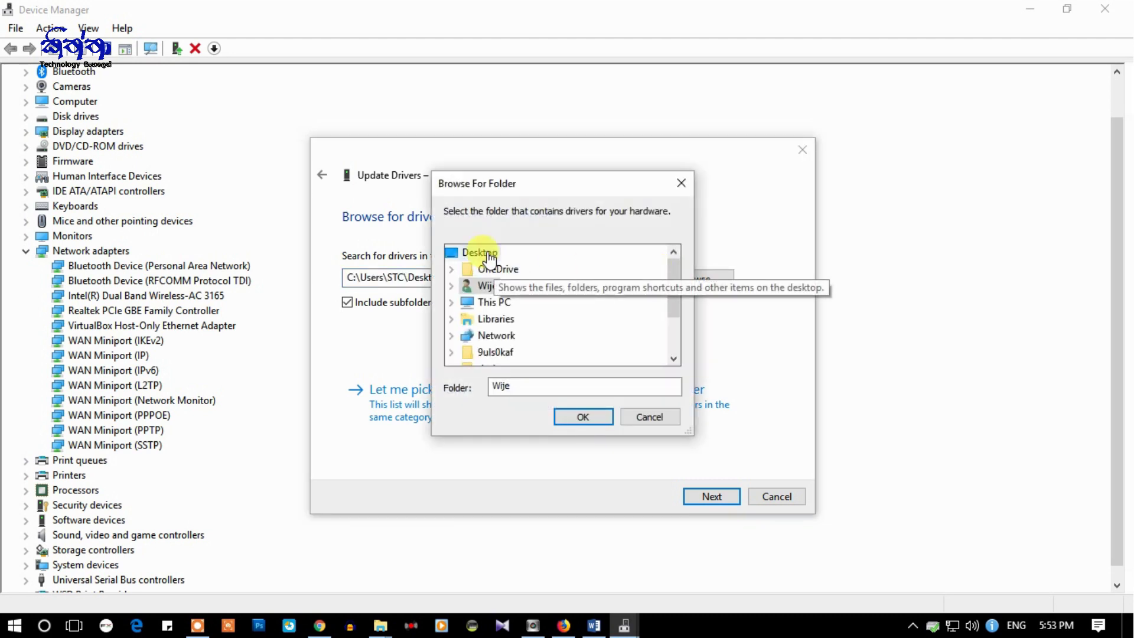
{"action": "double_click", "coordinate": [481, 253]}
{"action": "double_click", "coordinate": [508, 353]}
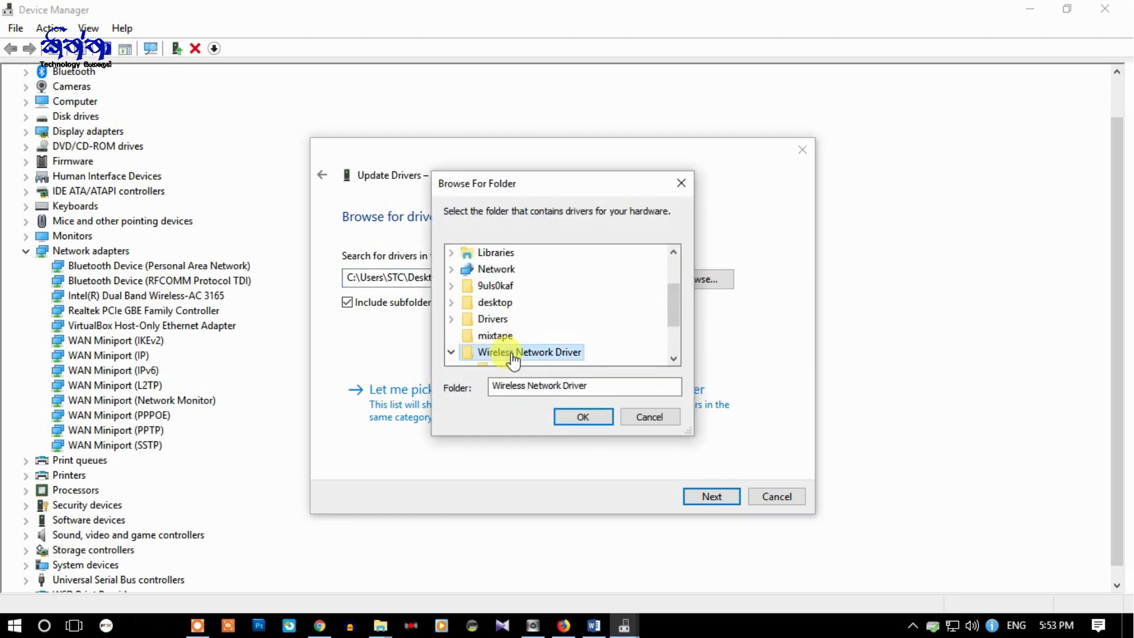
{"action": "left_click", "coordinate": [583, 416]}
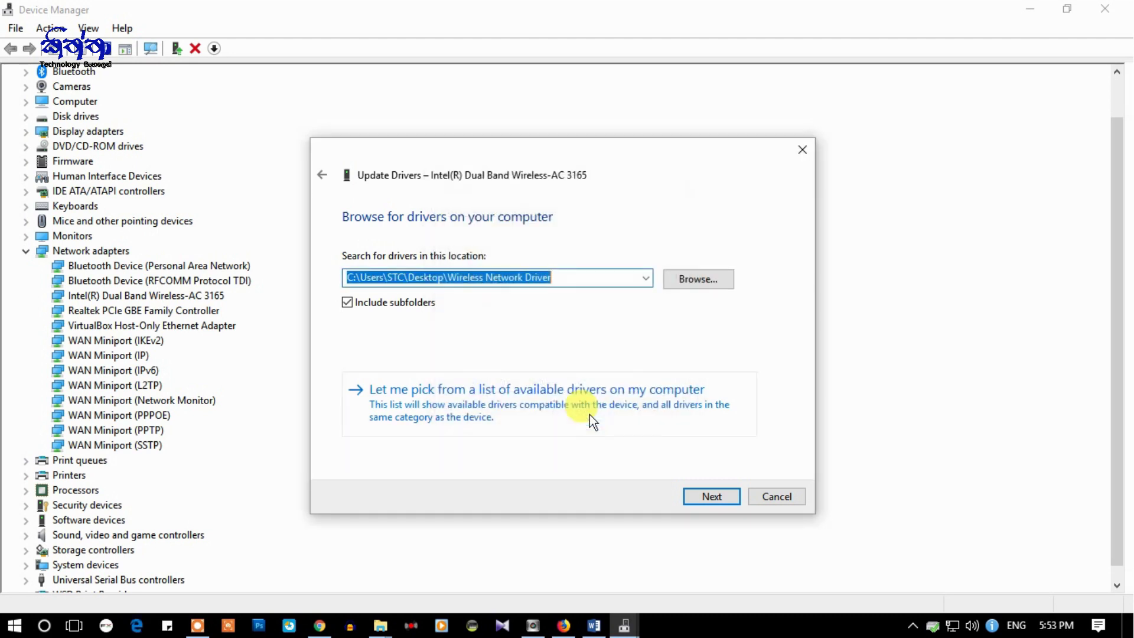
{"action": "left_click", "coordinate": [711, 496]}
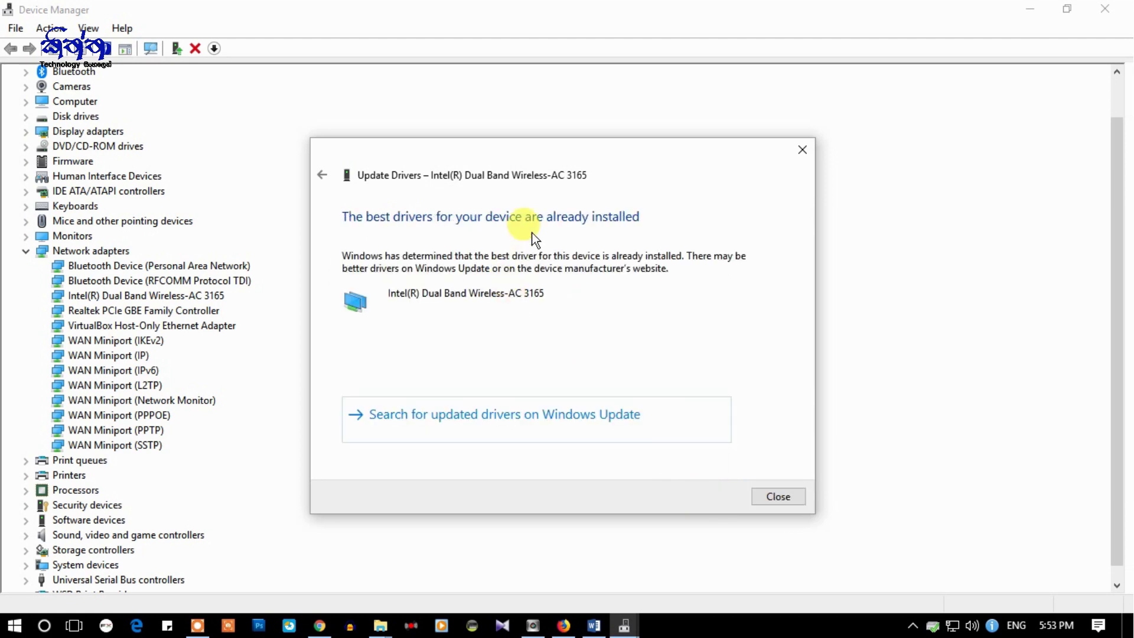
{"action": "left_click", "coordinate": [778, 496]}
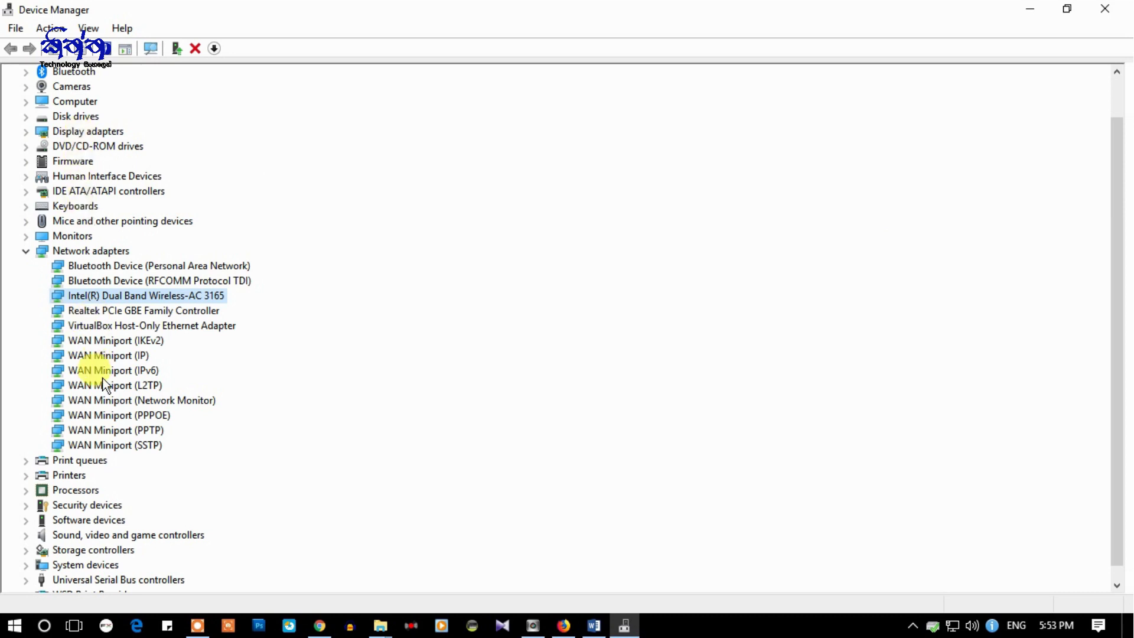
Collapse Network adapters and review the Start menu power options without restarting
{"action": "left_click", "coordinate": [26, 251]}
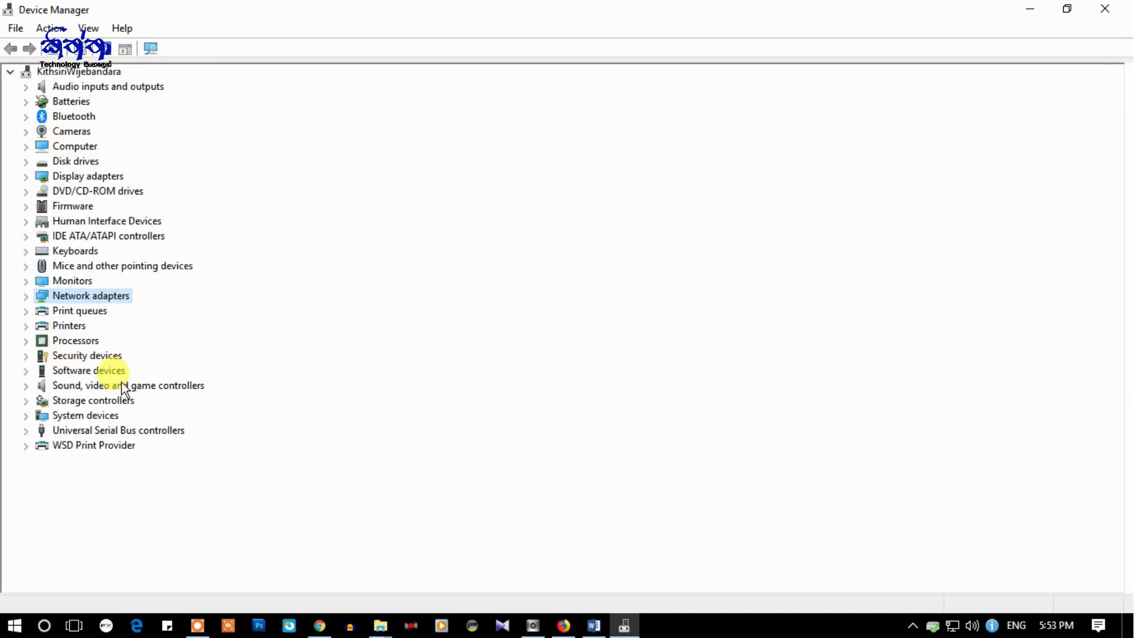
{"action": "left_click", "coordinate": [13, 625]}
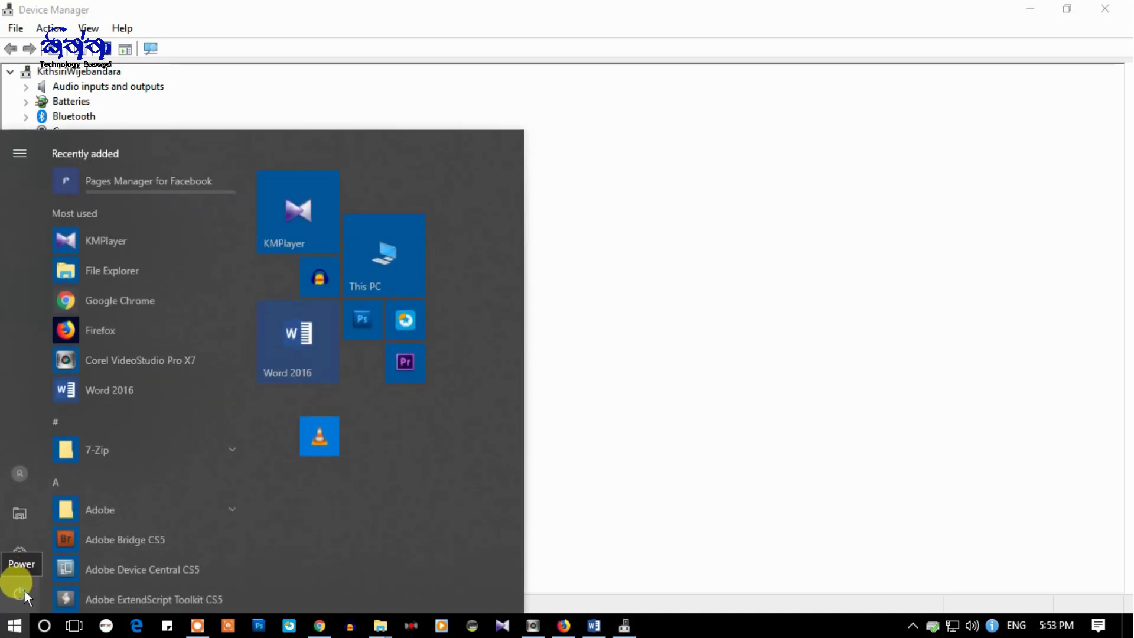
{"action": "left_click", "coordinate": [24, 591]}
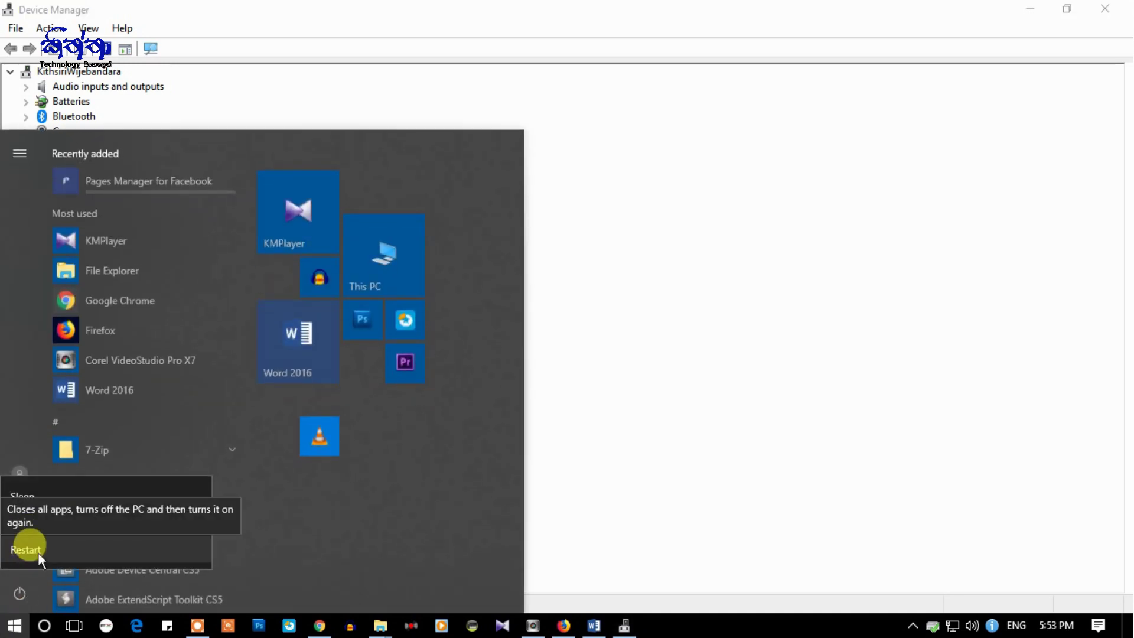
{"action": "left_click", "coordinate": [722, 417]}
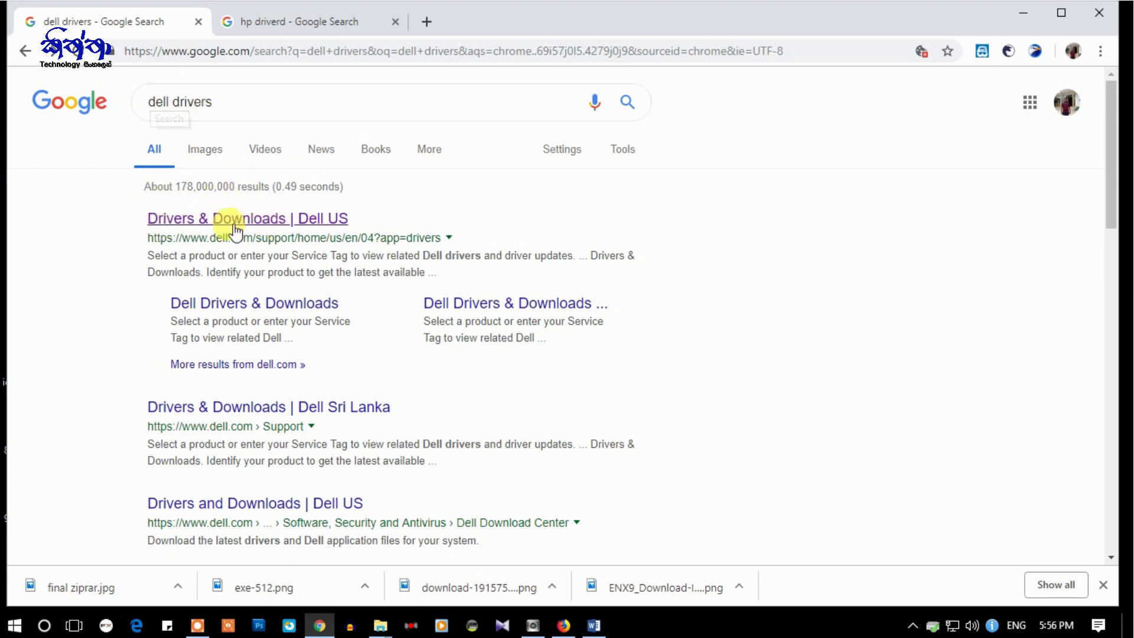
Open the Dell Drivers & Downloads page and the HP software and driver downloads page
{"action": "left_click", "coordinate": [201, 219]}
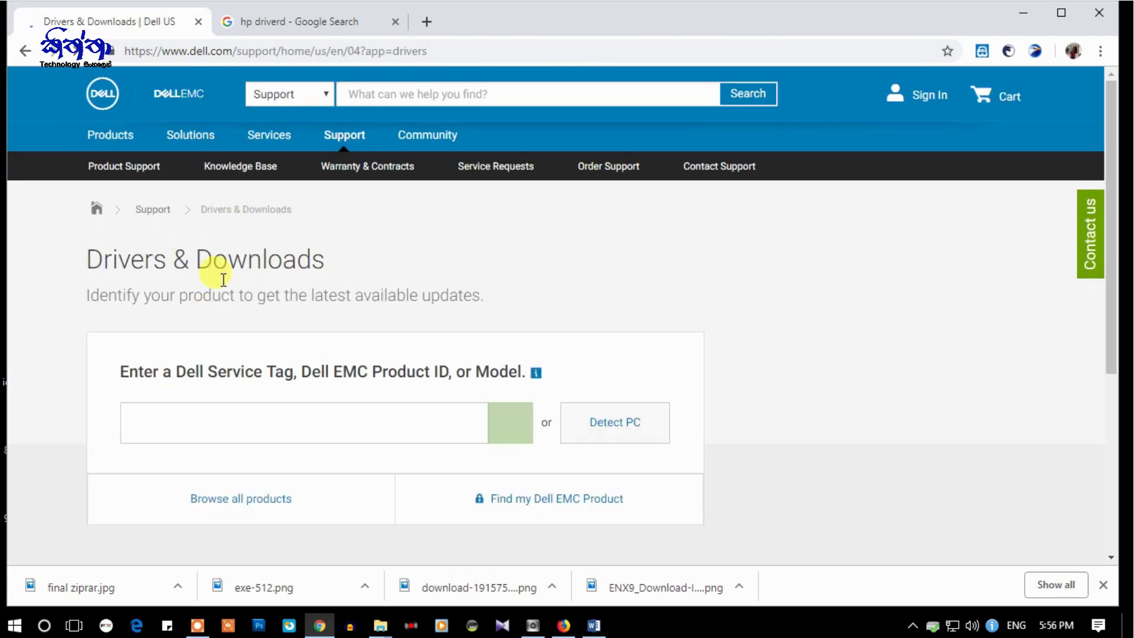
{"action": "left_click", "coordinate": [282, 21]}
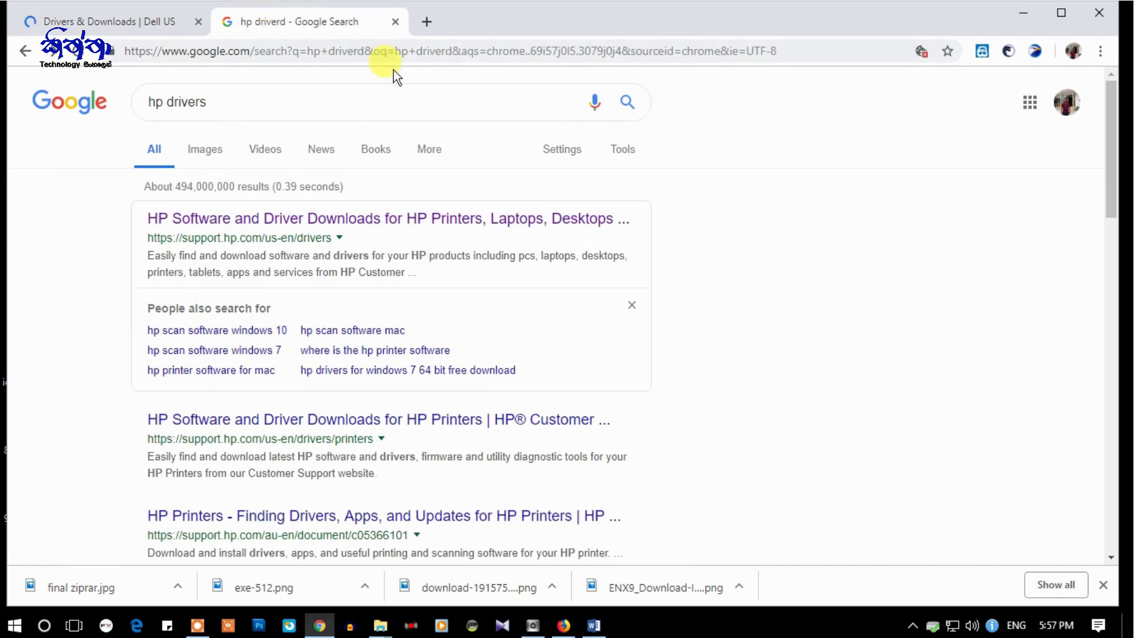
{"action": "left_click", "coordinate": [352, 226]}
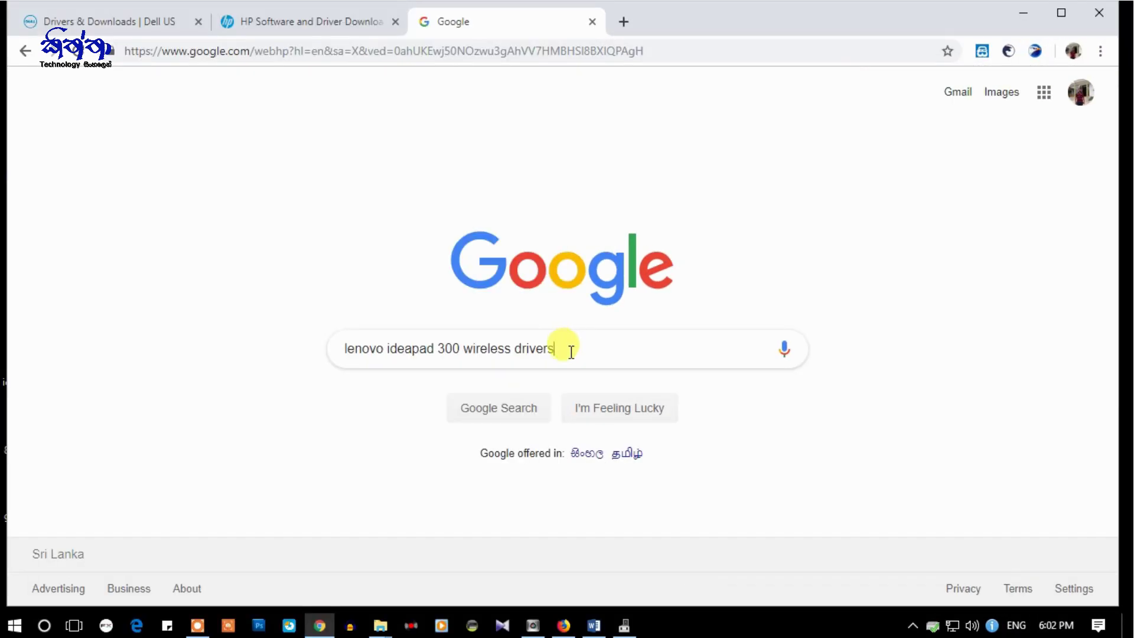
Search Google for lenovo ideapad 300 wireless drivers, browse the results, and return to Device Manager
{"action": "left_click", "coordinate": [512, 410]}
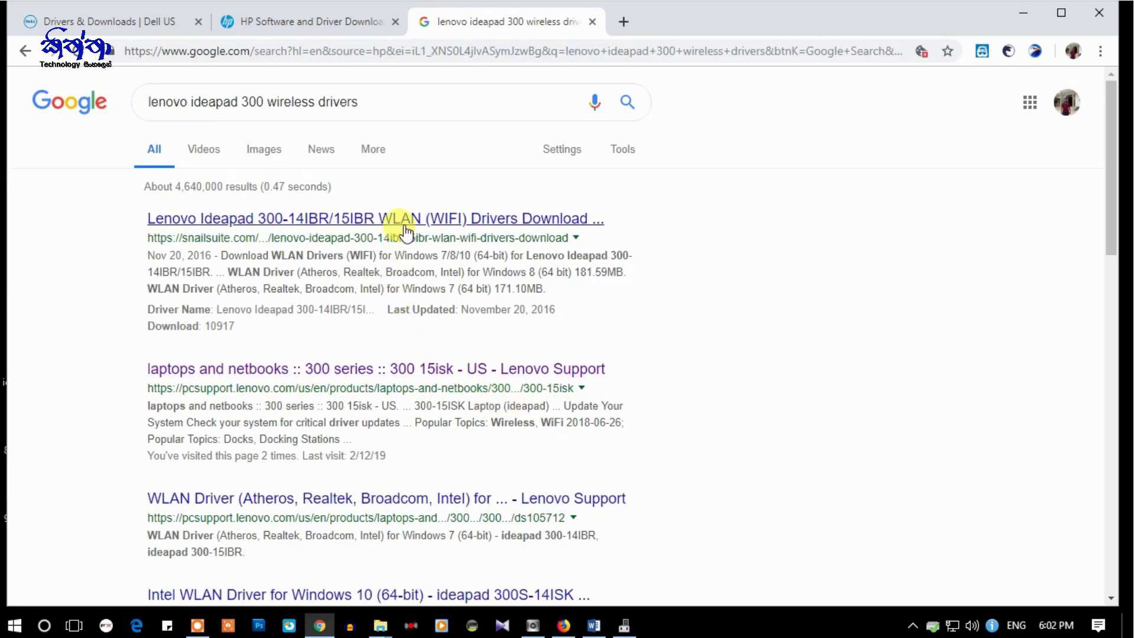
{"action": "scroll", "coordinate": [390, 339], "scroll_direction": "down", "scroll_amount": 7}
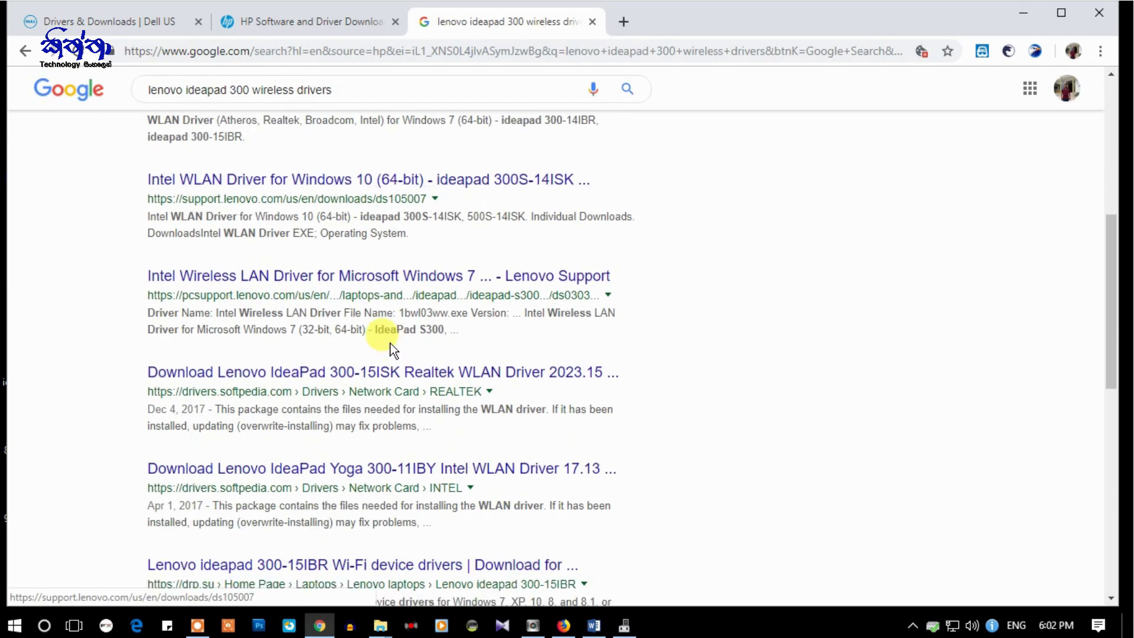
{"action": "scroll", "coordinate": [390, 348], "scroll_direction": "down", "scroll_amount": 8}
{"action": "scroll", "coordinate": [390, 348], "scroll_direction": "down", "scroll_amount": 1}
{"action": "scroll", "coordinate": [390, 343], "scroll_direction": "up", "scroll_amount": 9}
{"action": "scroll", "coordinate": [390, 349], "scroll_direction": "up", "scroll_amount": 4}
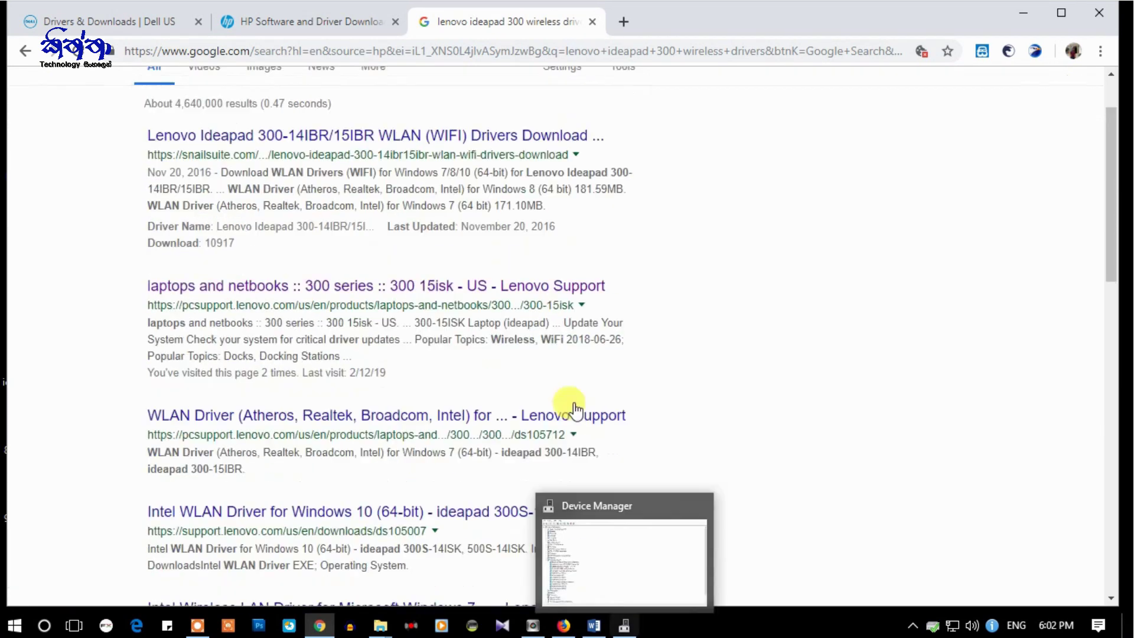
{"action": "left_click", "coordinate": [623, 625]}
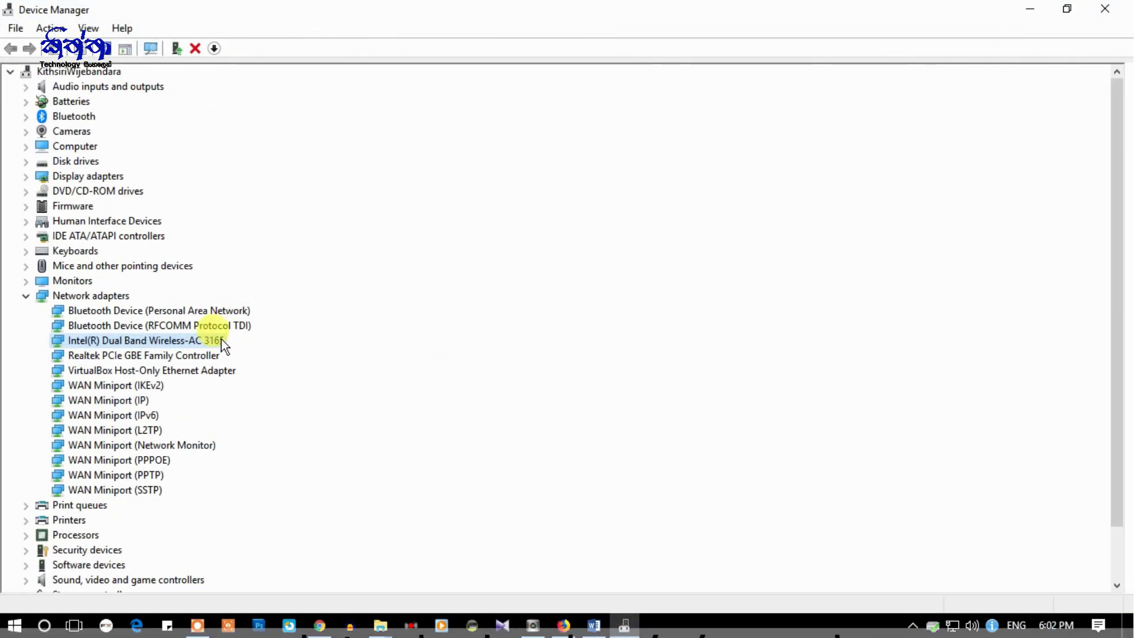
Disable the Intel(R) Dual Band Wireless-AC 3165 adapter, confirming with Yes
{"action": "right_click", "coordinate": [203, 340]}
{"action": "left_click", "coordinate": [242, 366]}
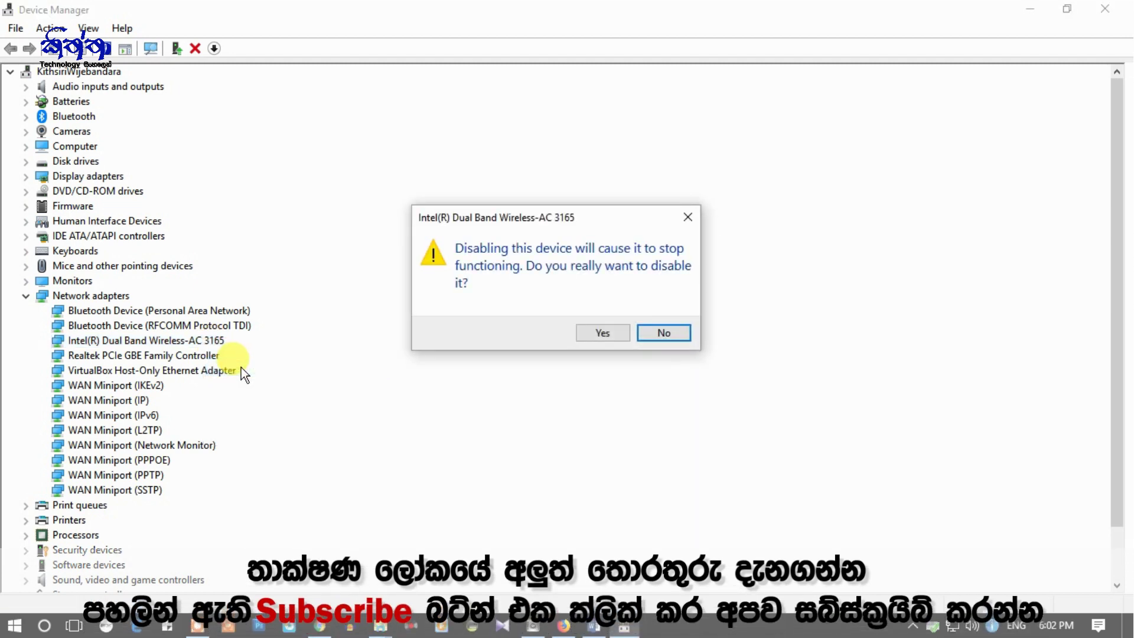
{"action": "left_click", "coordinate": [614, 332]}
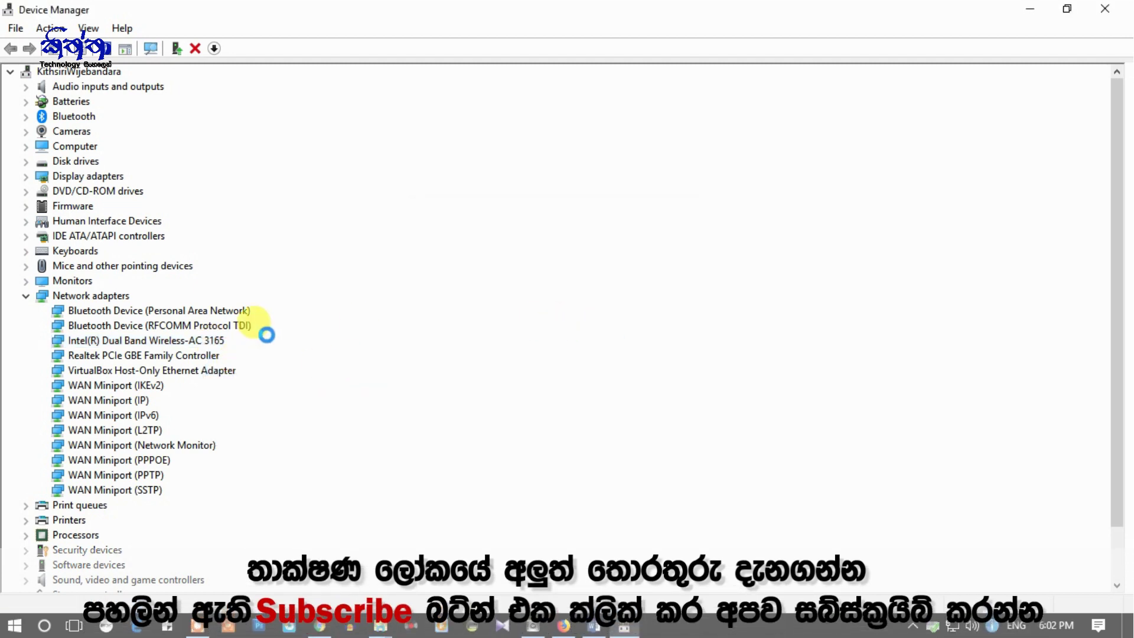
Uninstall the disabled Intel wireless adapter from Network adapters
{"action": "right_click", "coordinate": [133, 341]}
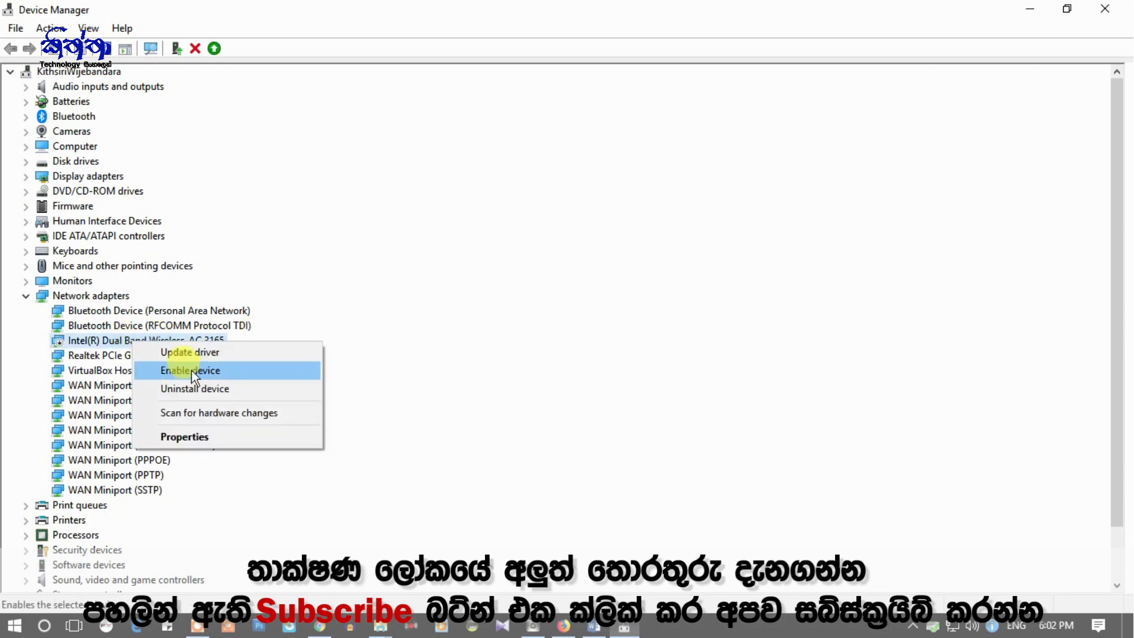
{"action": "left_click", "coordinate": [197, 391]}
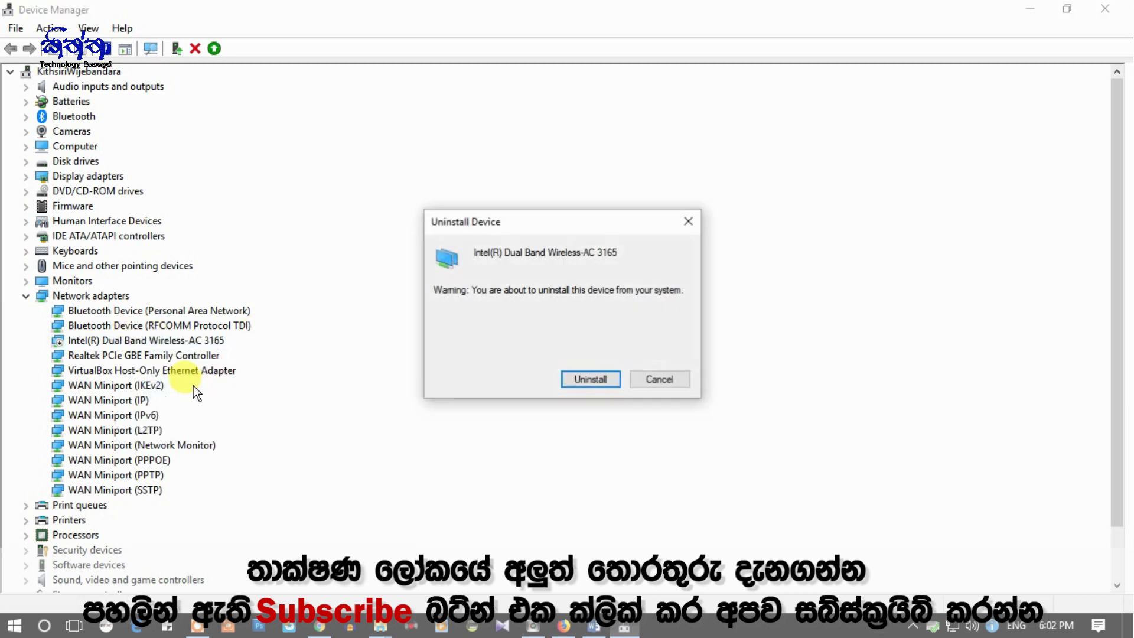
{"action": "left_click", "coordinate": [586, 381]}
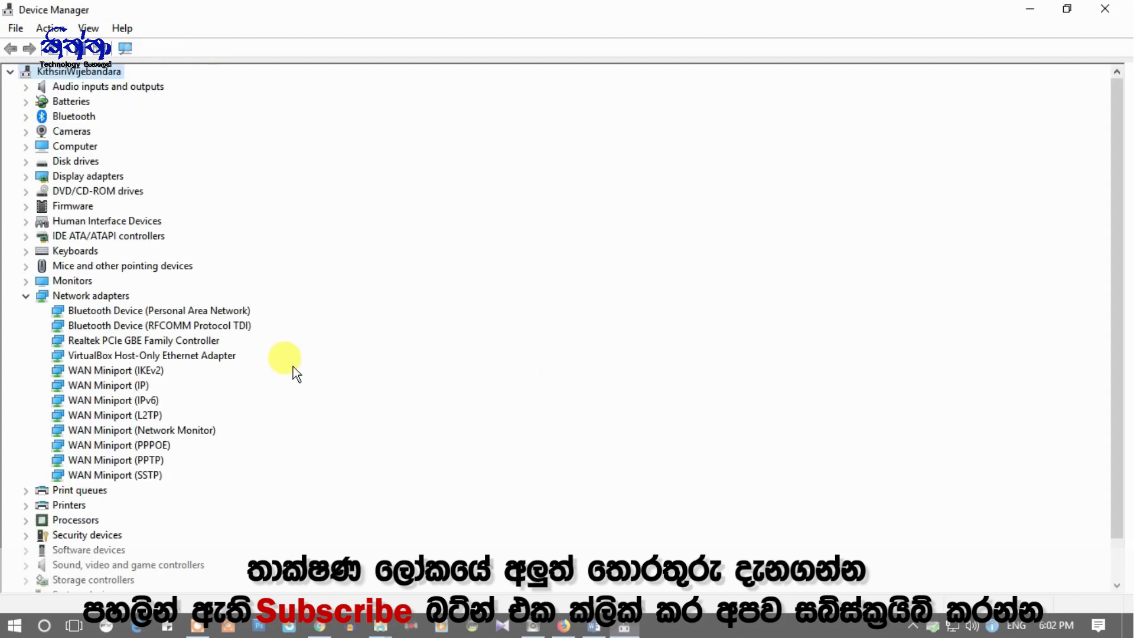
{"action": "right_click", "coordinate": [155, 340]}
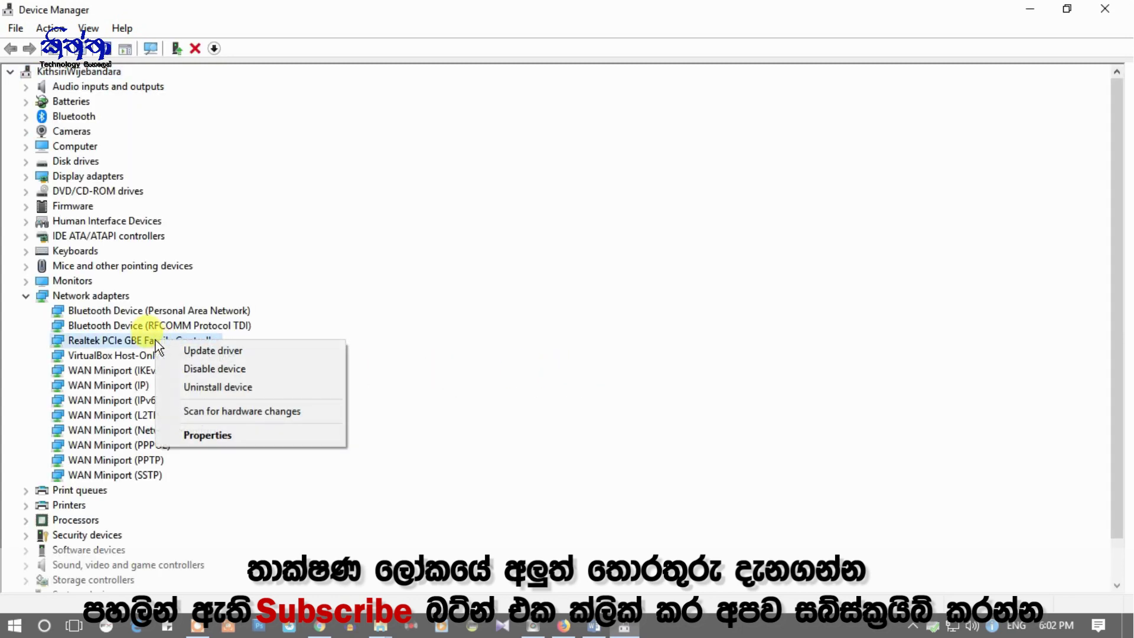